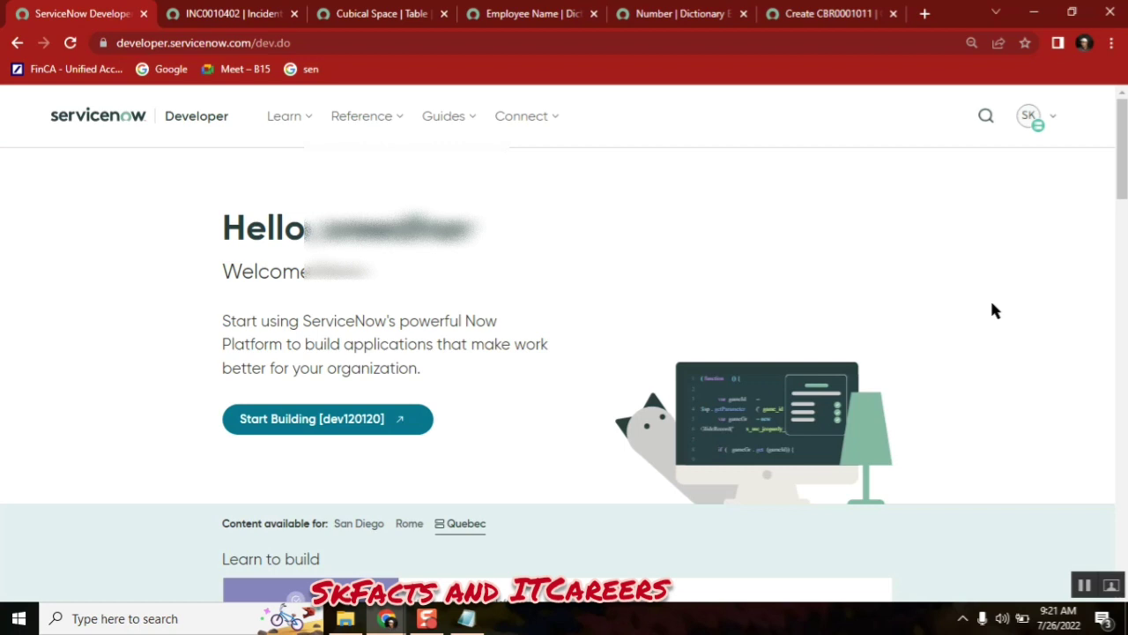
# Open the SK avatar's My Instance panel and highlight the current user role, Admin.
pyautogui.click(1024, 120)
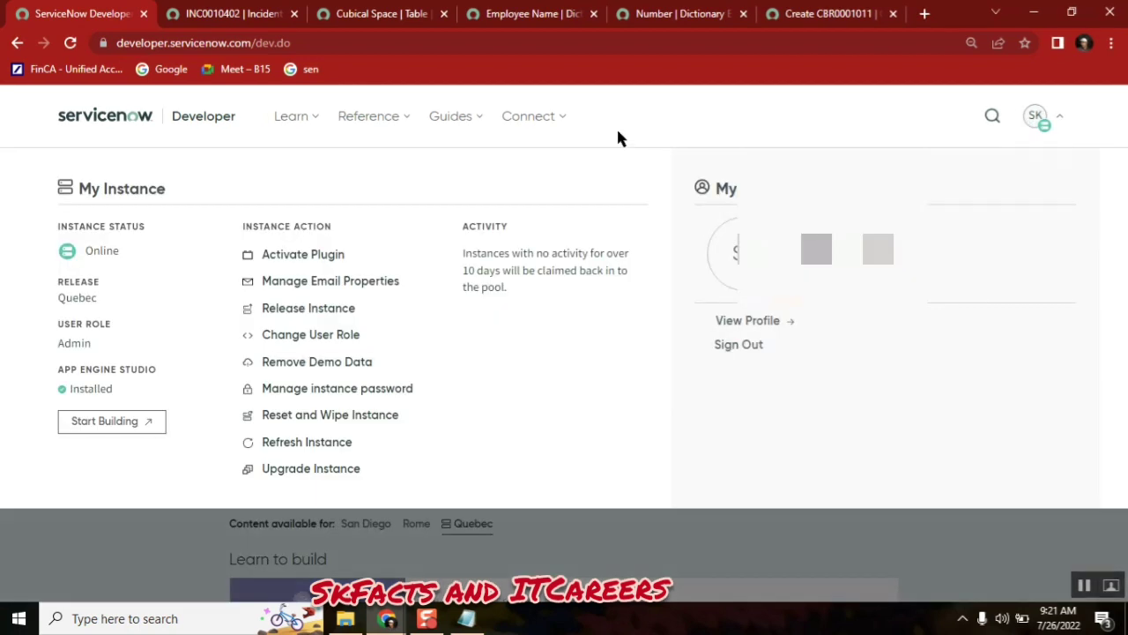
pyautogui.click(385, 15)
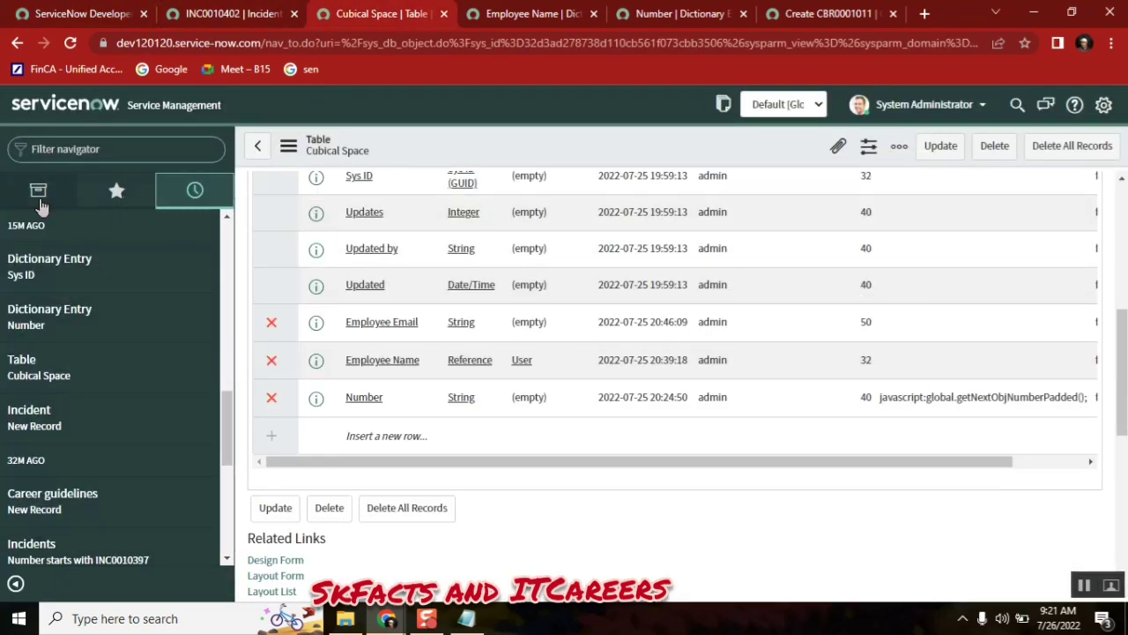
pyautogui.click(39, 195)
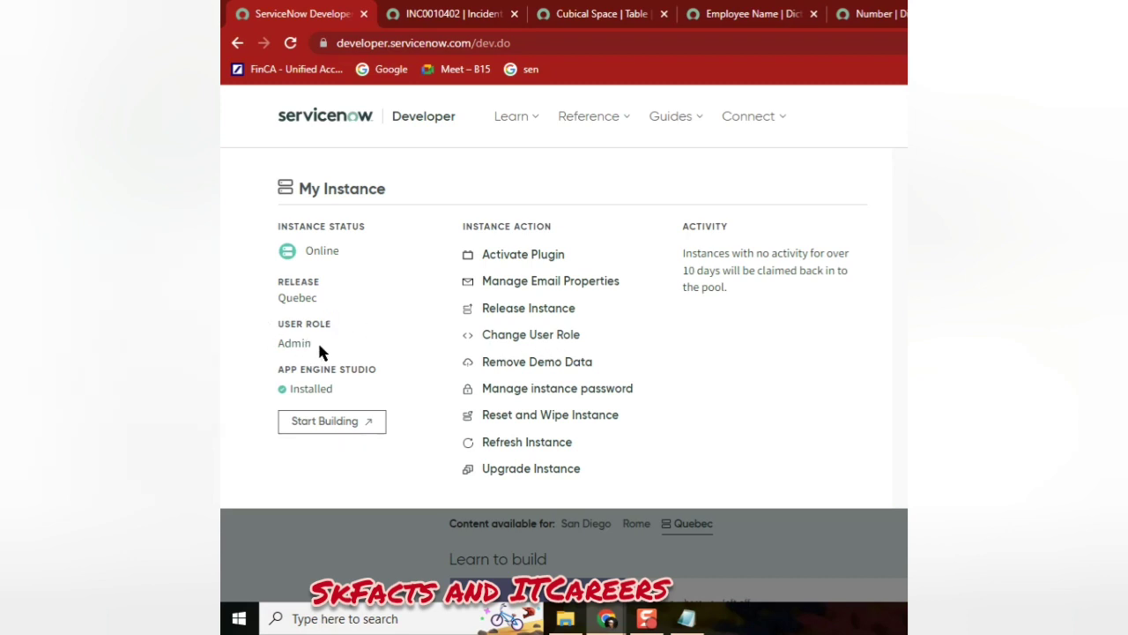
pyautogui.moveTo(319, 351); pyautogui.dragTo(277, 328)
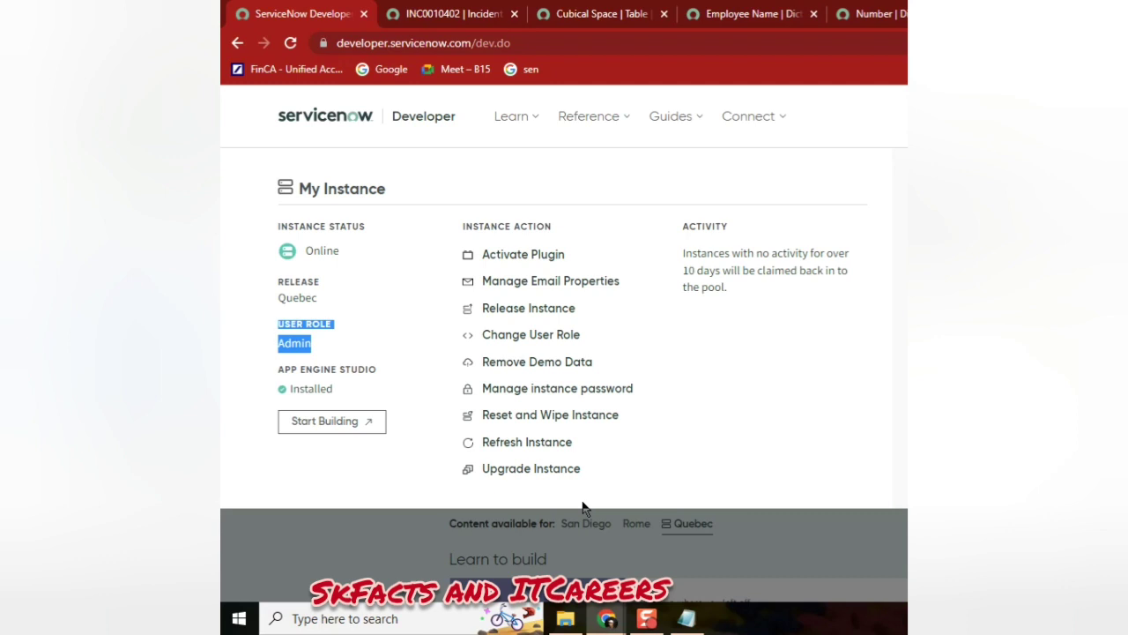
# Change the instance user role to App Engine Studio Creator and close the confirmation.
pyautogui.click(515, 342)
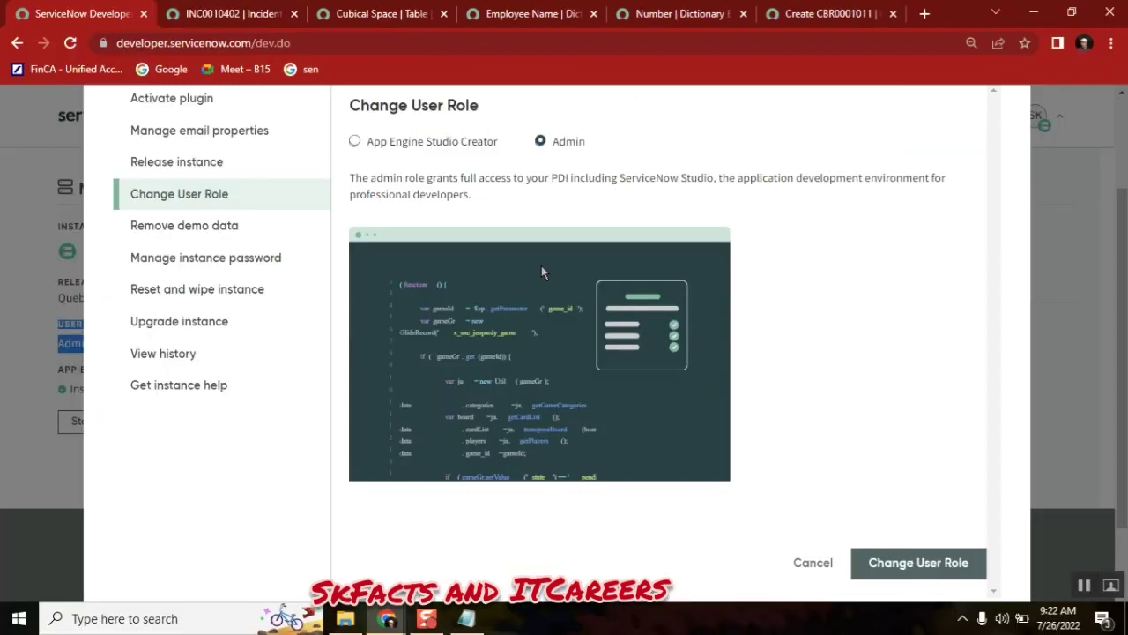
pyautogui.click(408, 148)
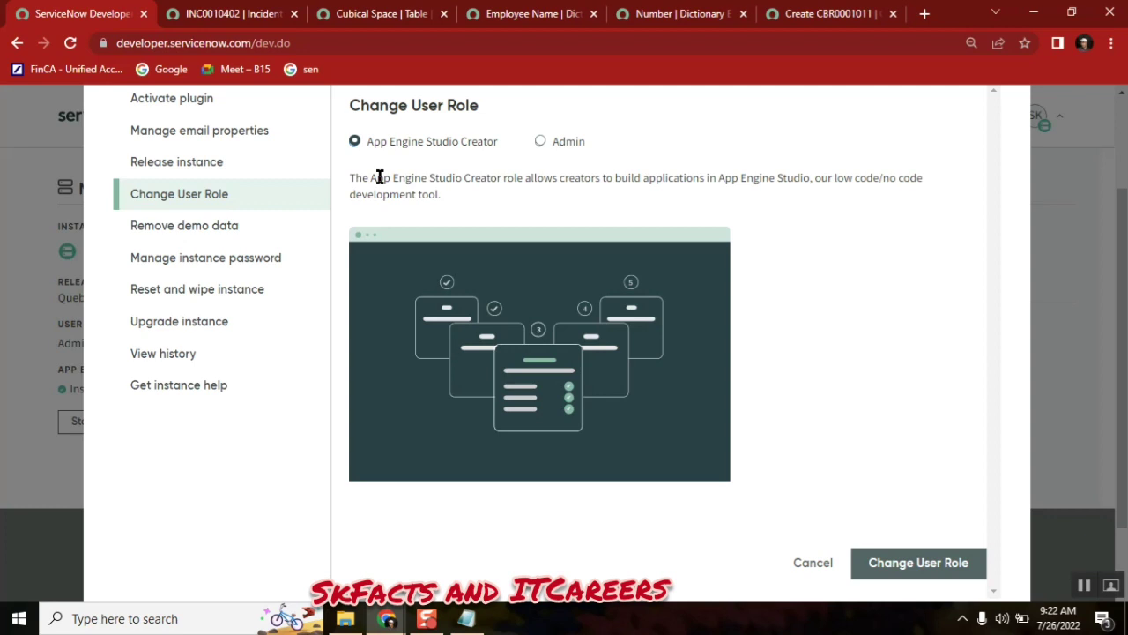
pyautogui.click(899, 562)
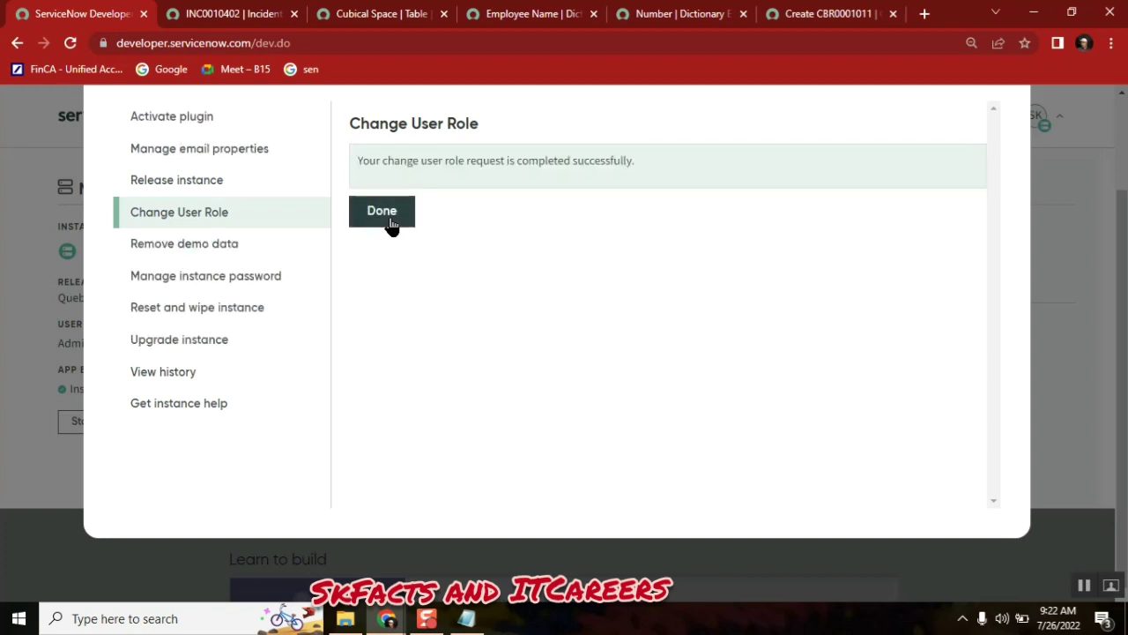
pyautogui.click(391, 221)
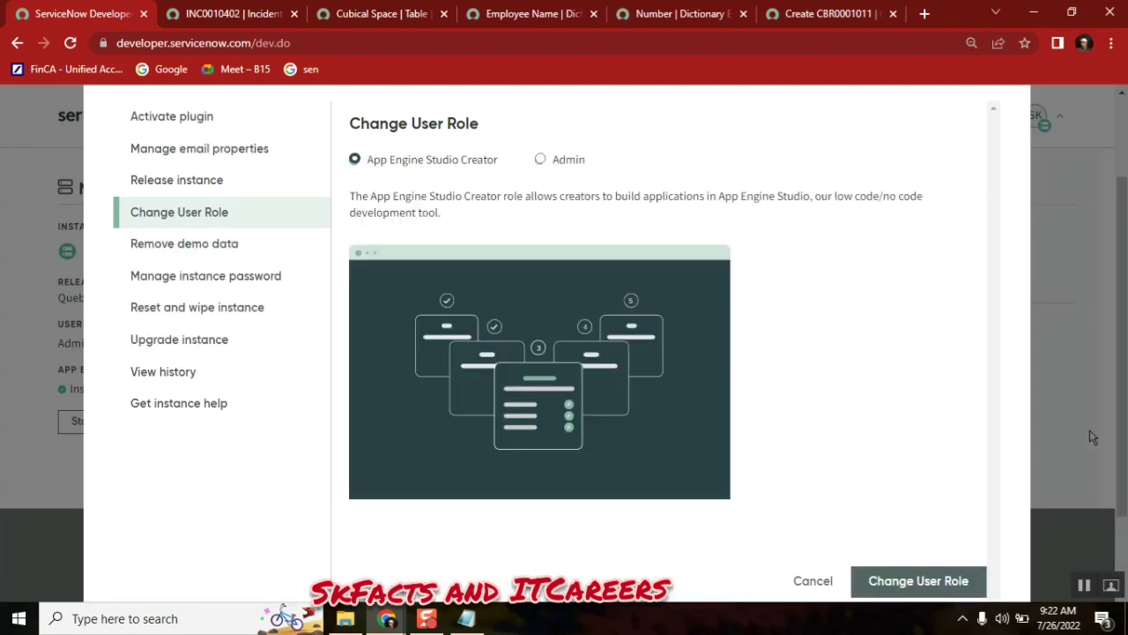
pyautogui.click(815, 580)
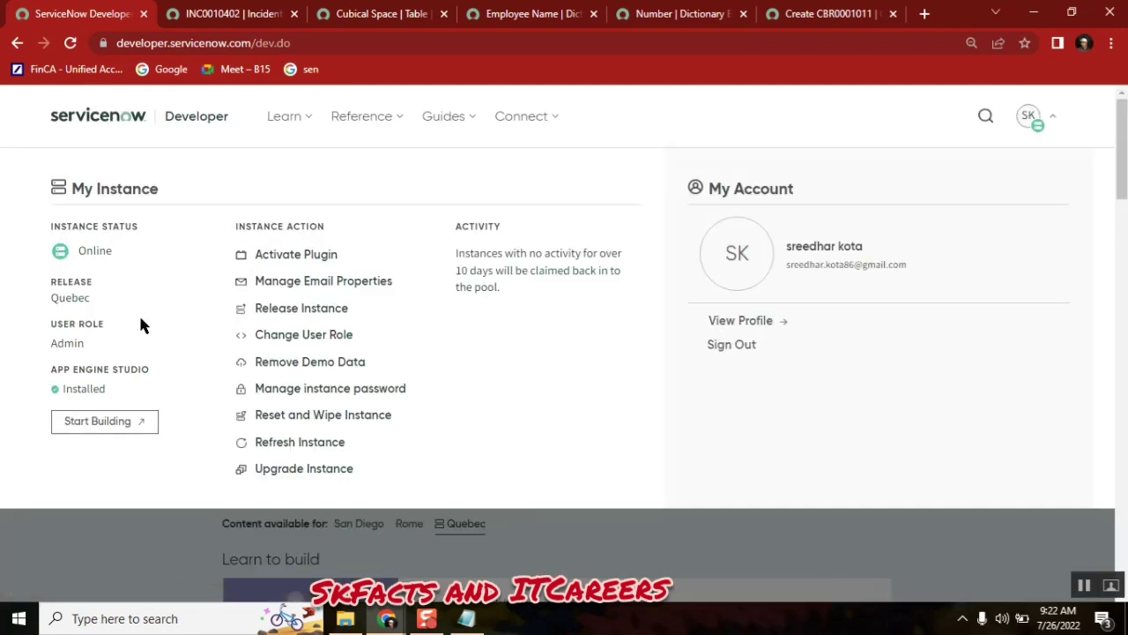
# Reload the portal, close the incident and other instance tabs, then launch the instance with Start Building.
pyautogui.click(71, 42)
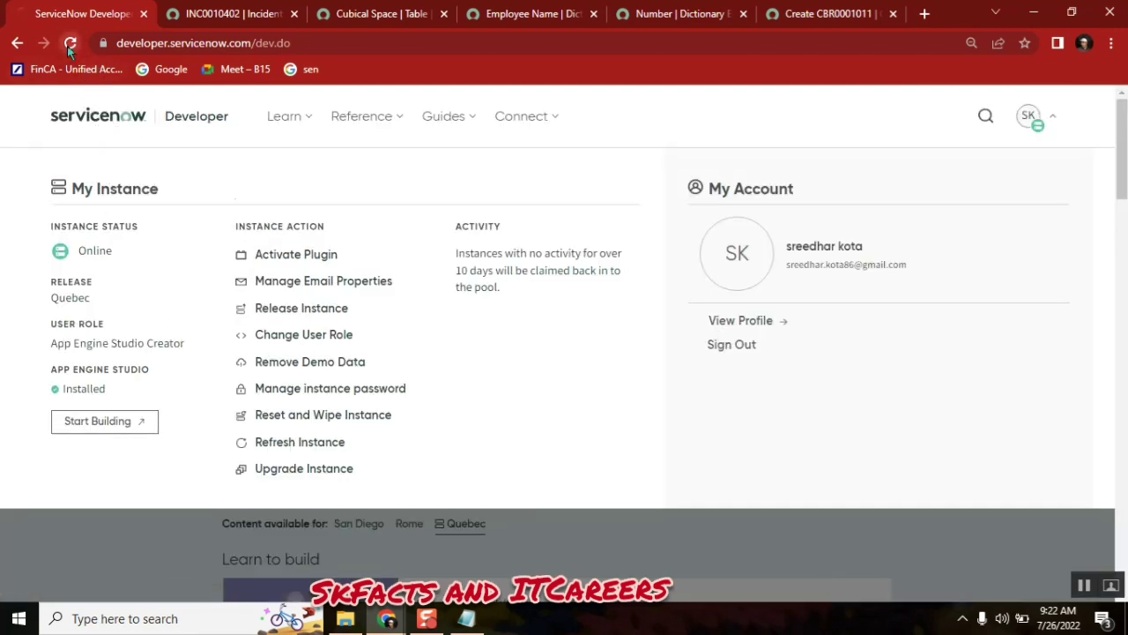
pyautogui.click(294, 14)
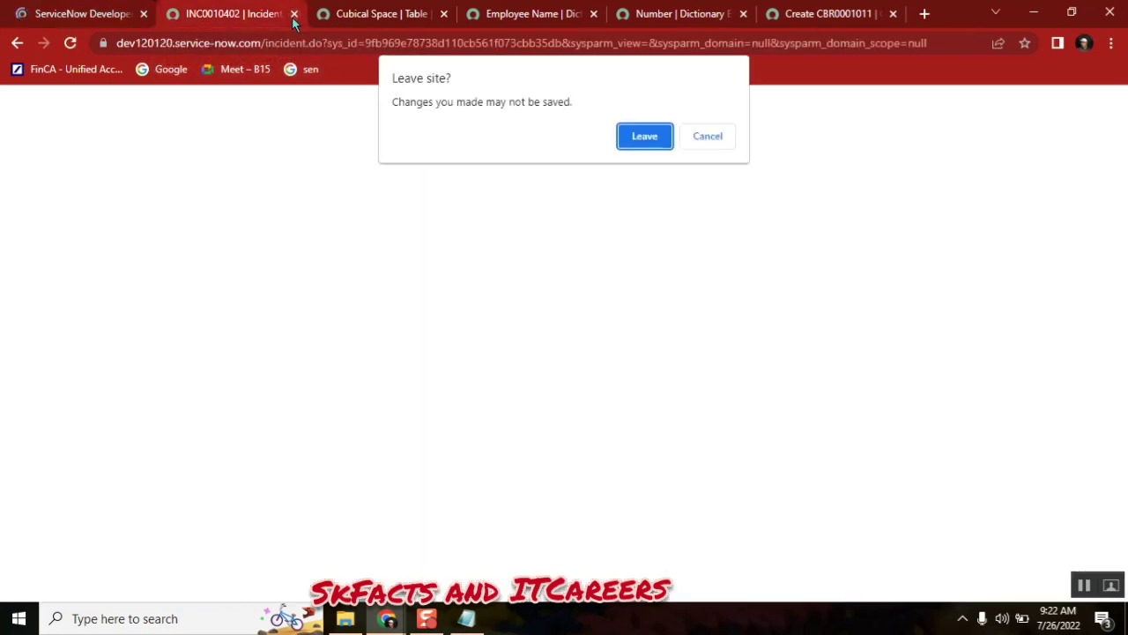
pyautogui.click(657, 138)
pyautogui.click(353, 14)
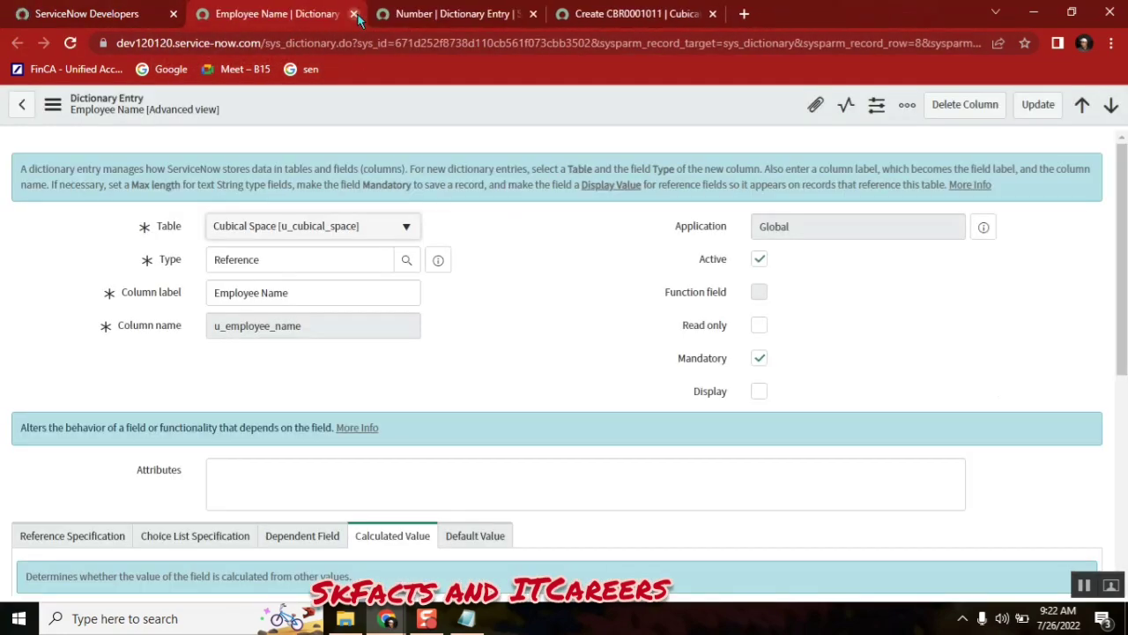
pyautogui.click(354, 14)
pyautogui.click(353, 14)
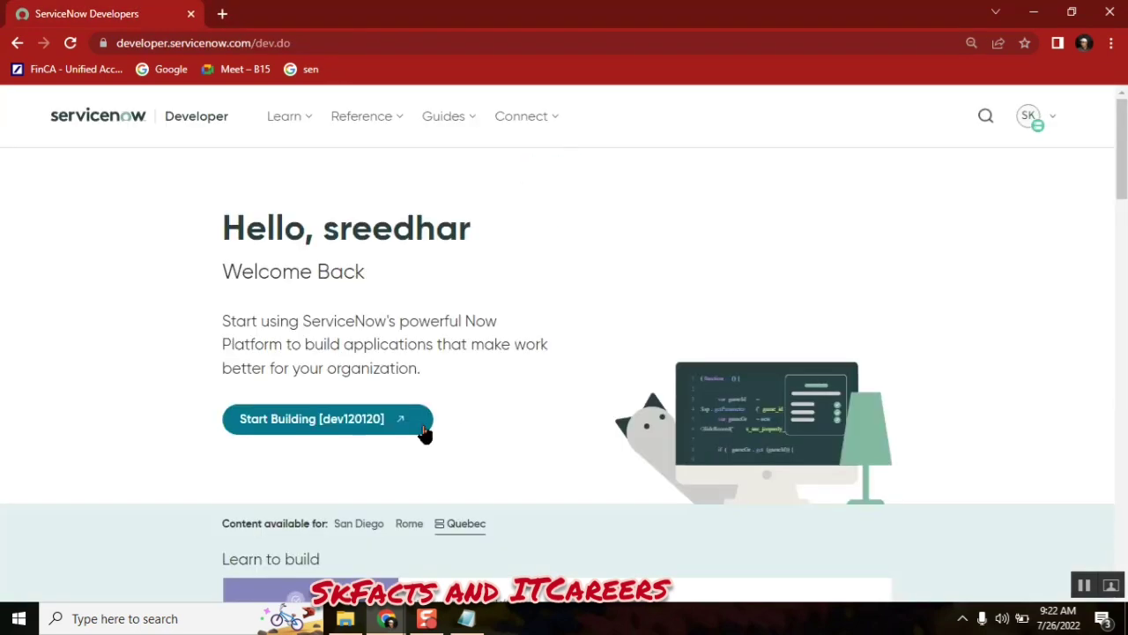
pyautogui.click(1029, 123)
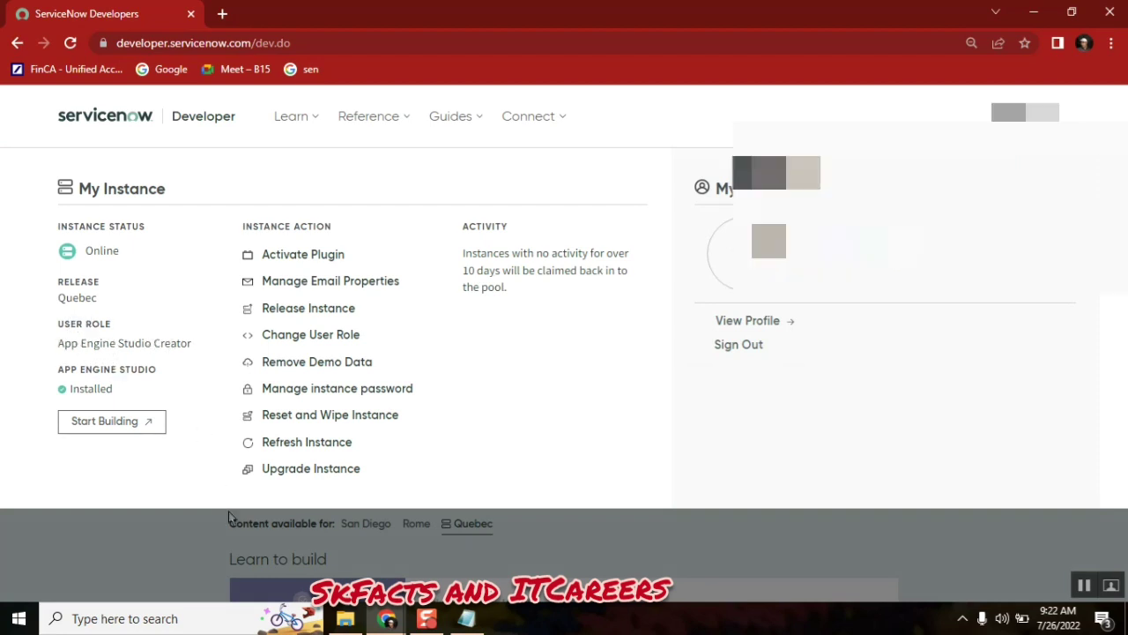
pyautogui.click(112, 425)
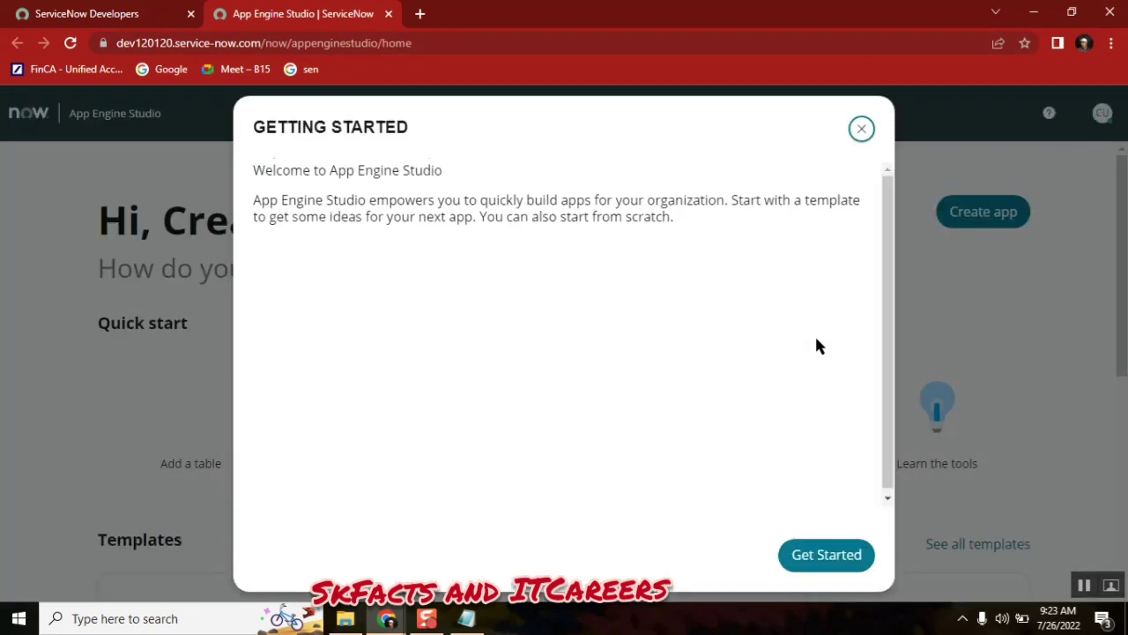
# Dismiss the Getting Started dialog and browse My Apps, Templates and Resources.
pyautogui.click(859, 141)
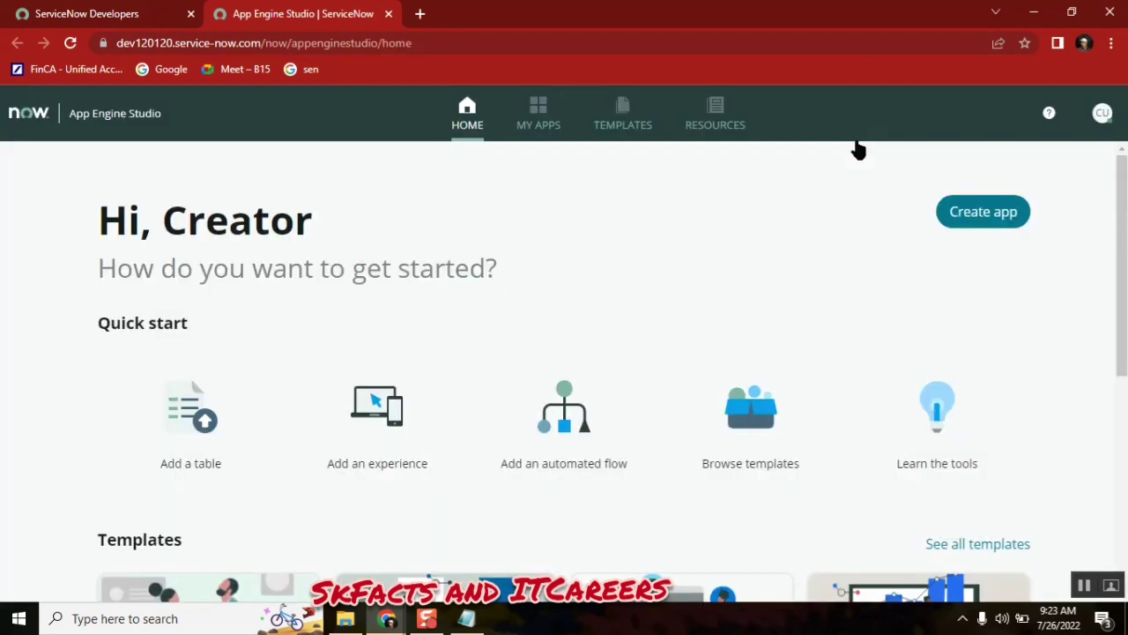
pyautogui.click(541, 120)
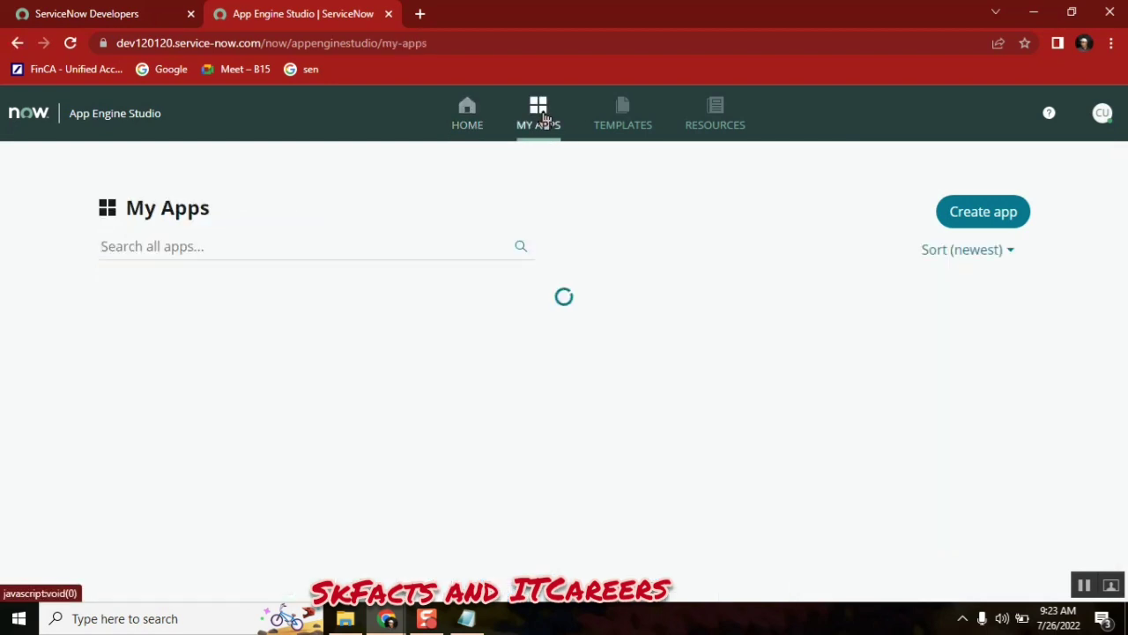
pyautogui.click(631, 125)
pyautogui.click(715, 119)
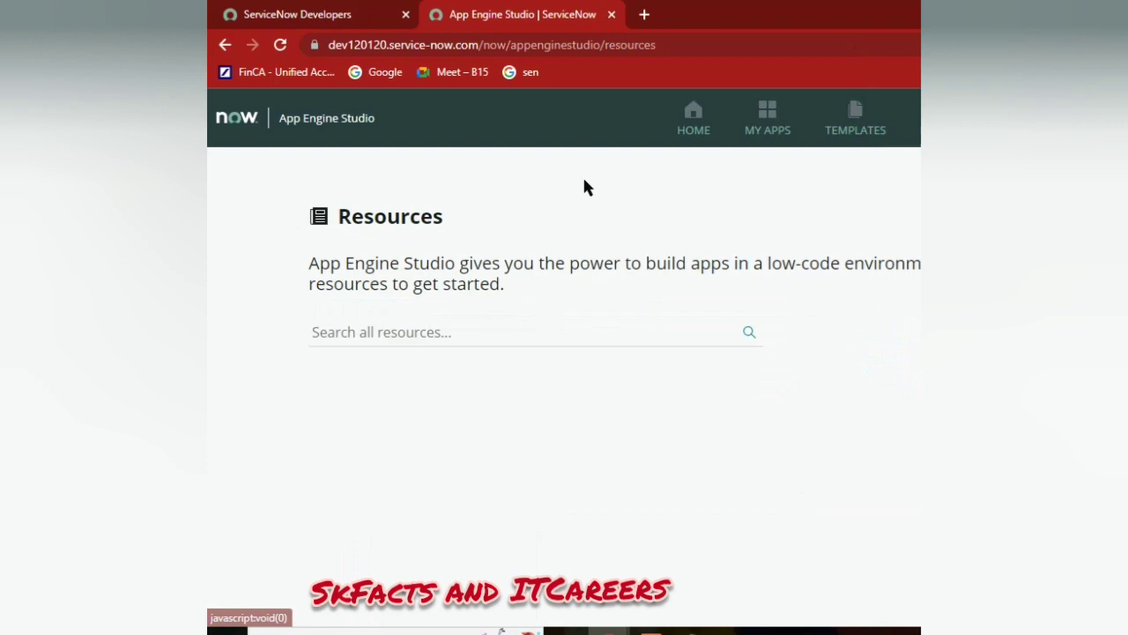
# Return to the ServiceNow Developers tab with the instance details.
pyautogui.click(318, 16)
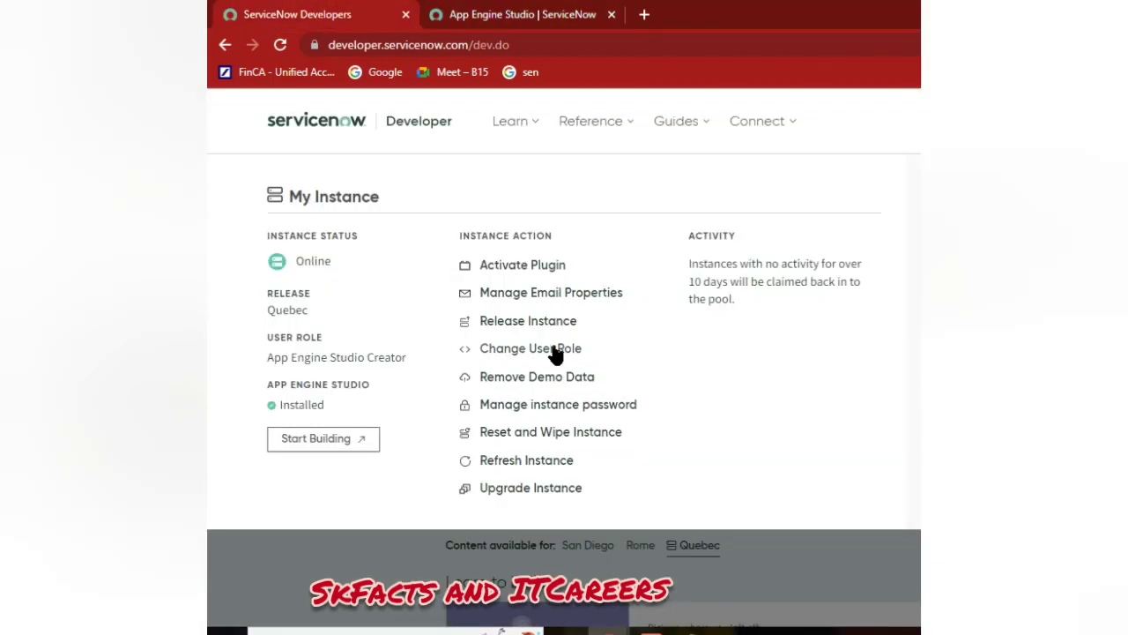
pyautogui.click(556, 15)
pyautogui.click(334, 18)
# Switch the instance user role from App Engine Studio Creator to Admin and close the confirmation.
pyautogui.moveTo(280, 357); pyautogui.dragTo(407, 358)
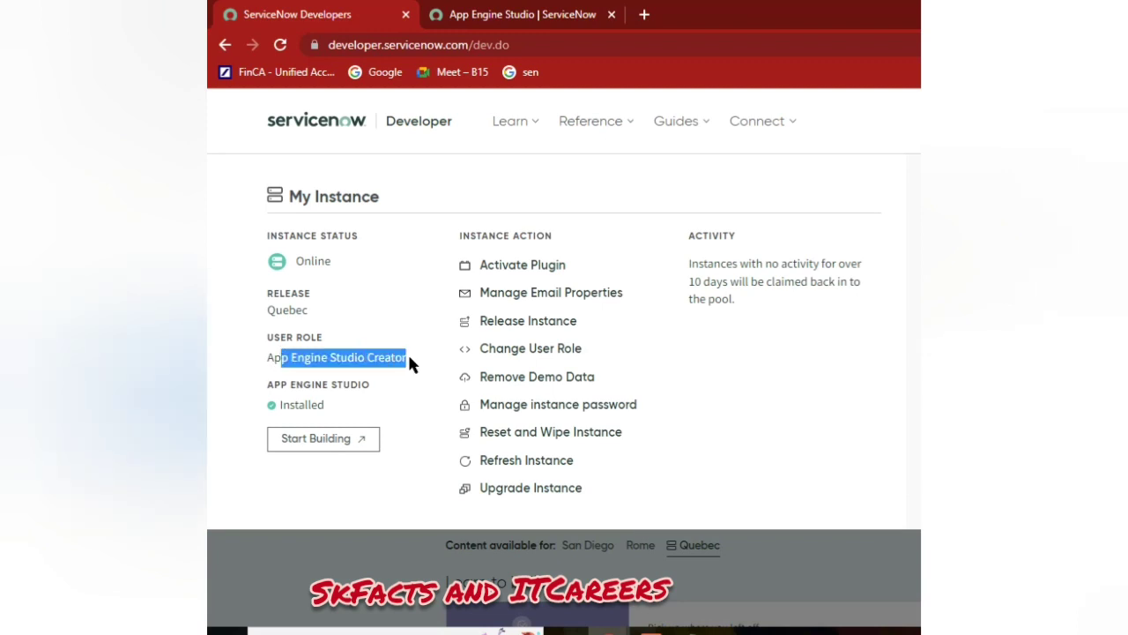
pyautogui.click(553, 350)
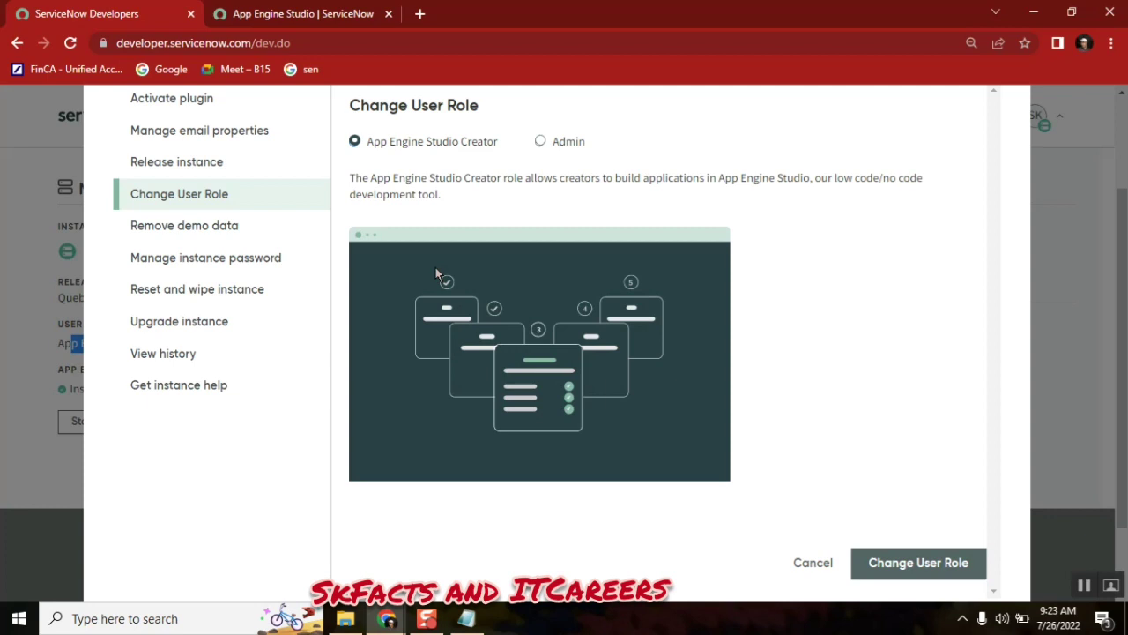
pyautogui.click(571, 144)
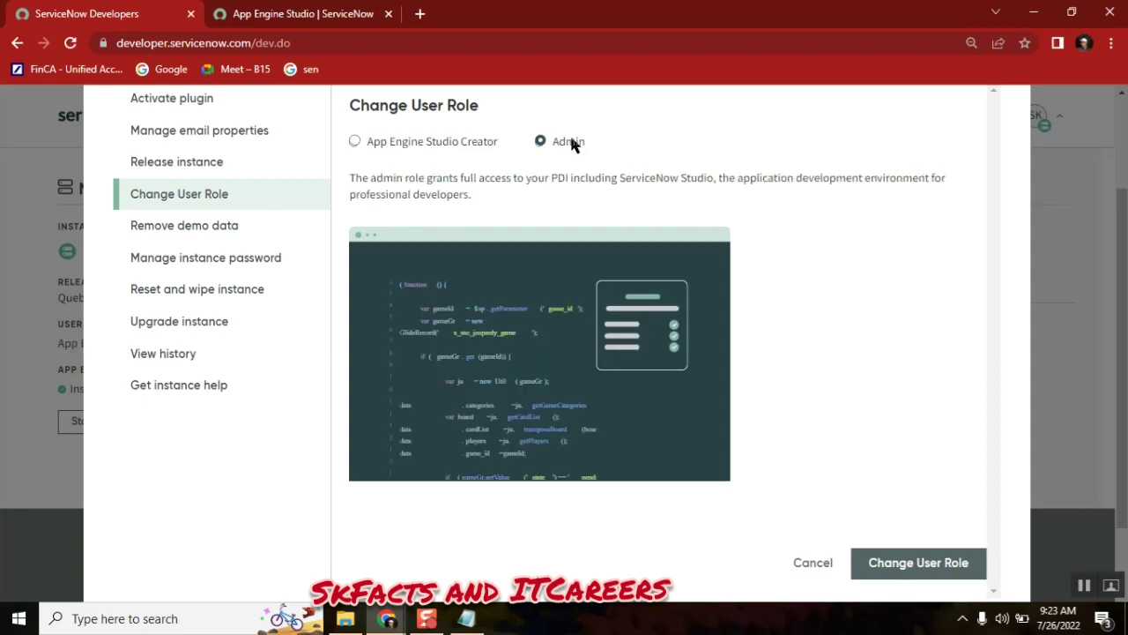
pyautogui.click(945, 571)
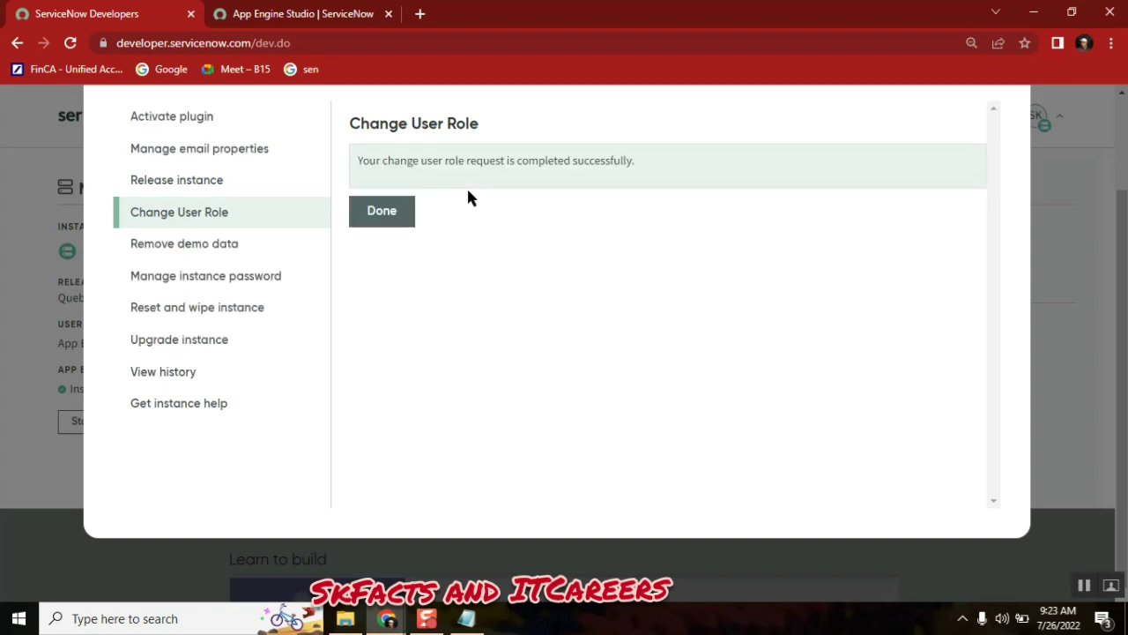
pyautogui.click(376, 210)
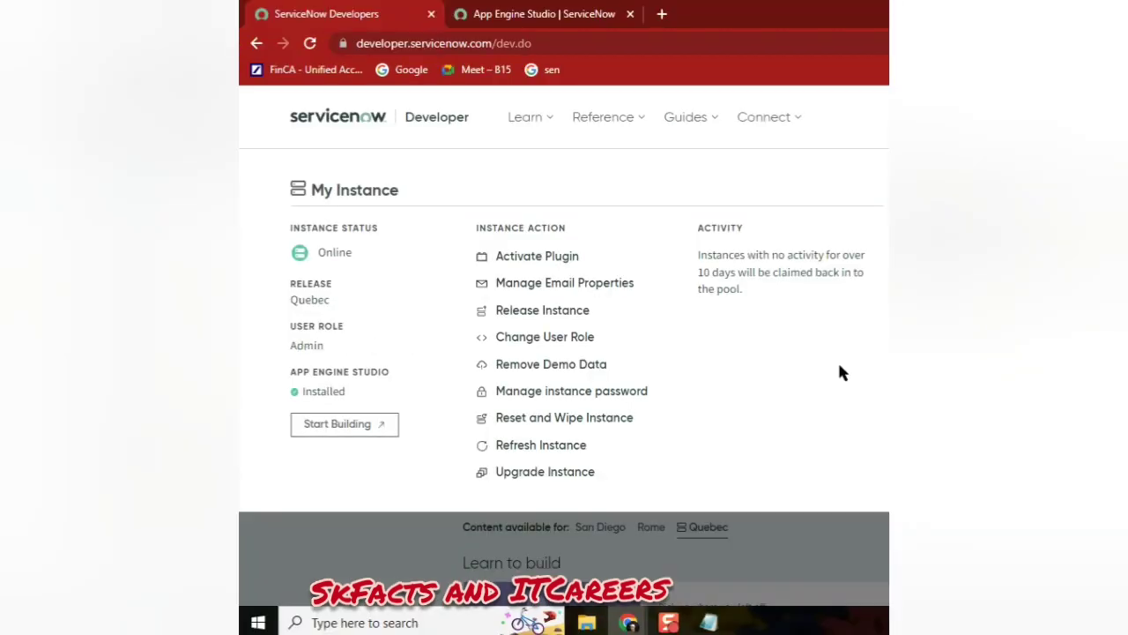
# Close the App Engine Studio tab, reload the portal, and launch instance dev120120.
pyautogui.click(571, 14)
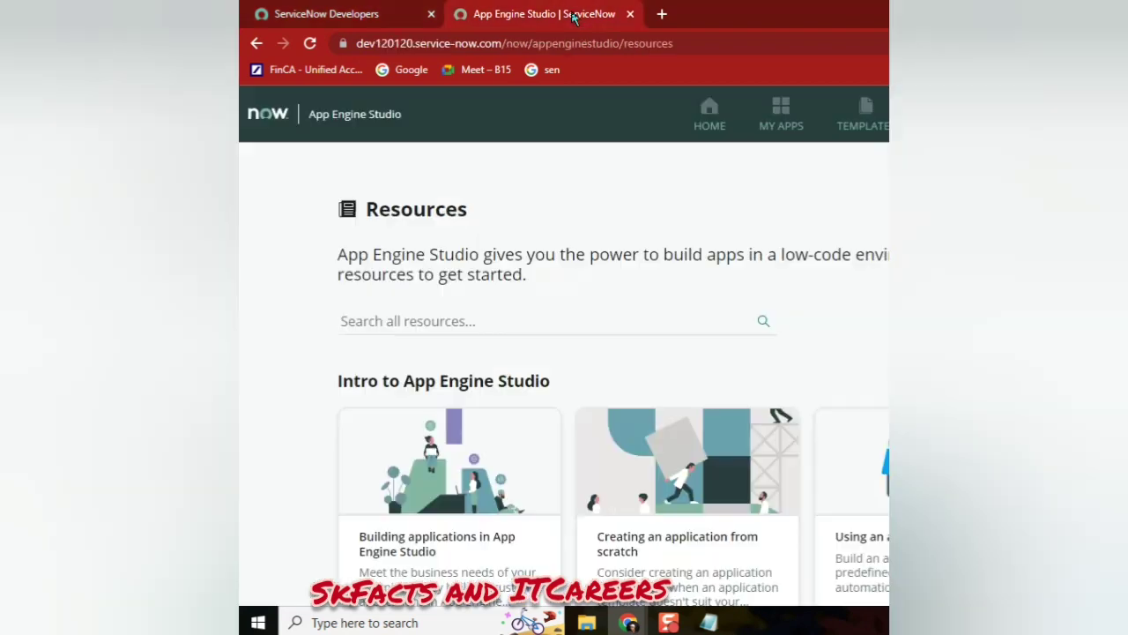
pyautogui.click(630, 14)
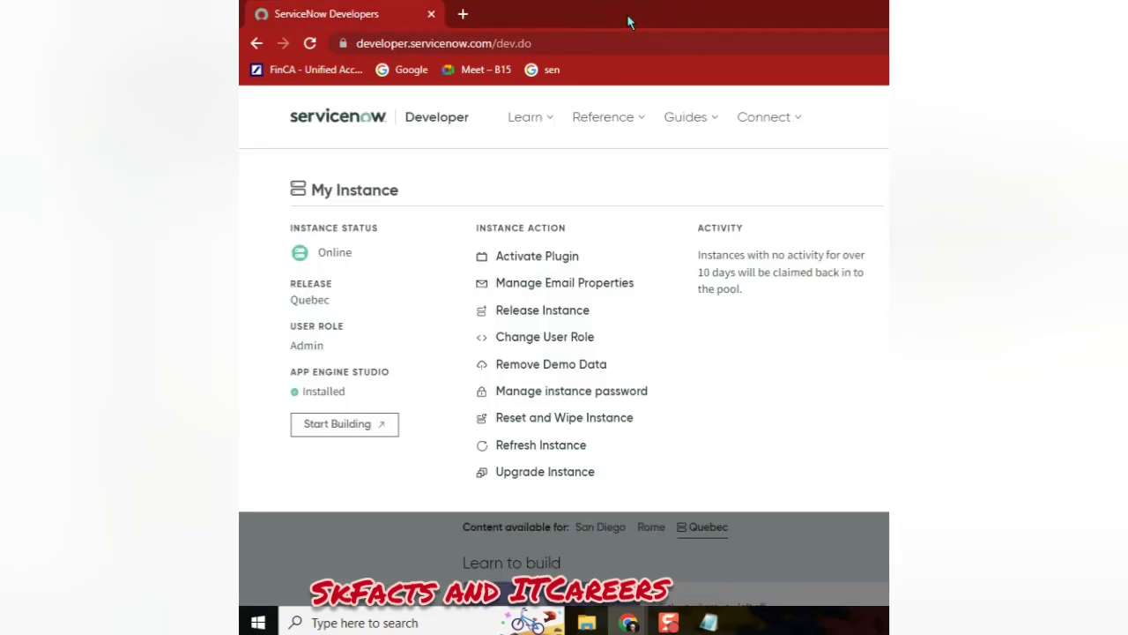
pyautogui.click(309, 43)
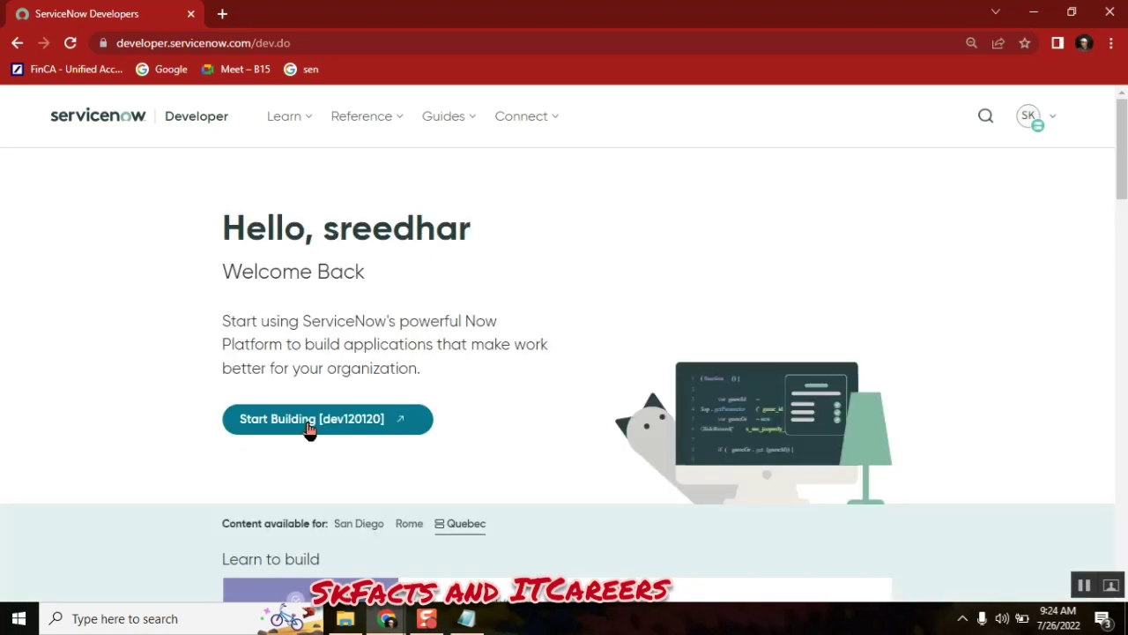
pyautogui.click(310, 430)
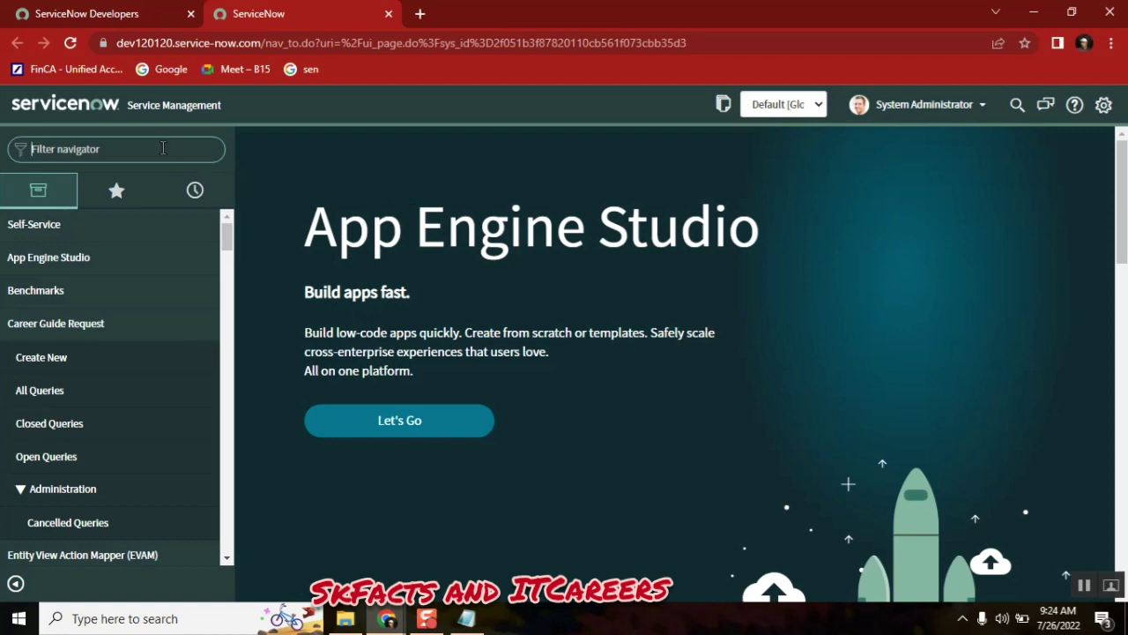
# Open the sys_properties list and filter the Name column for *polar.
pyautogui.write('sys_')
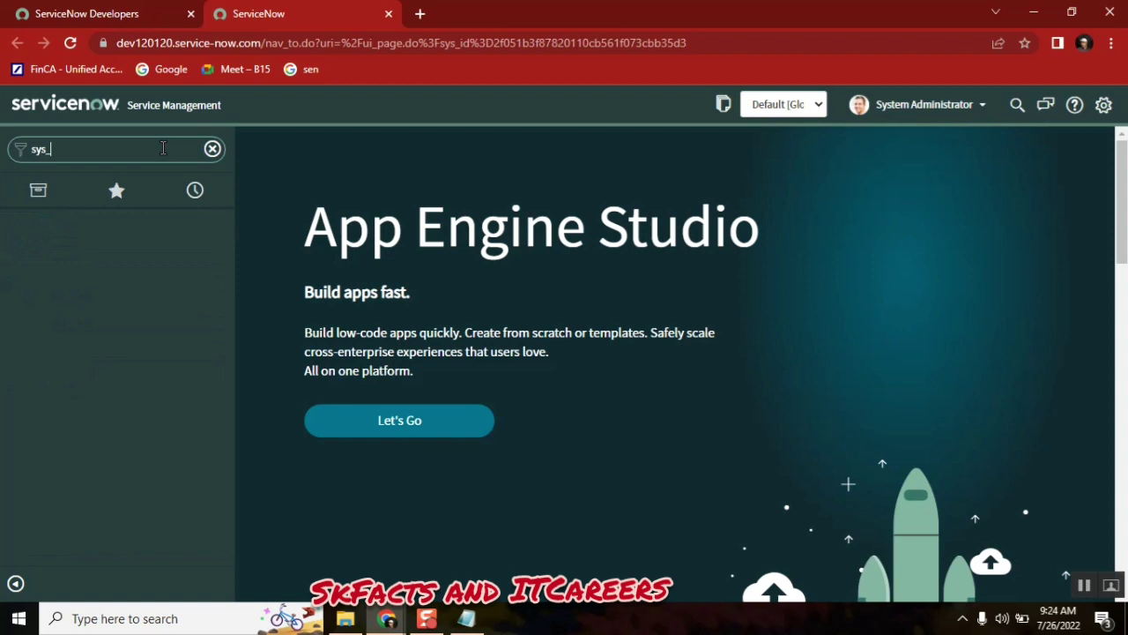
pyautogui.write('pro')
pyautogui.write('ile')
pyautogui.write('pertes.LIST')
pyautogui.press('Return')
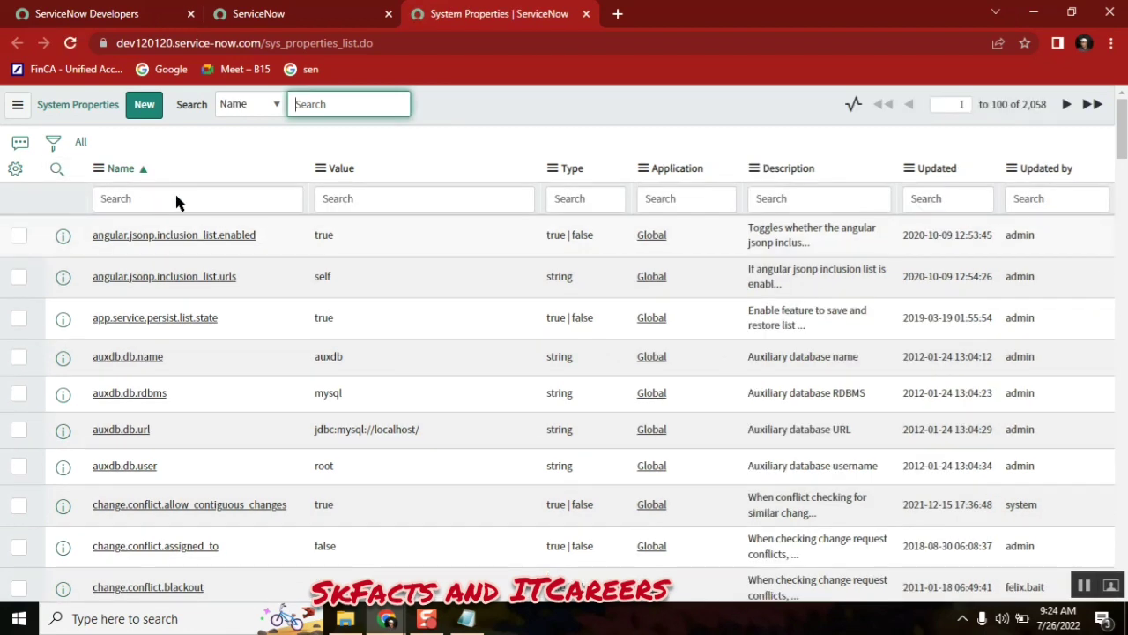
pyautogui.click(176, 198)
pyautogui.write('*po')
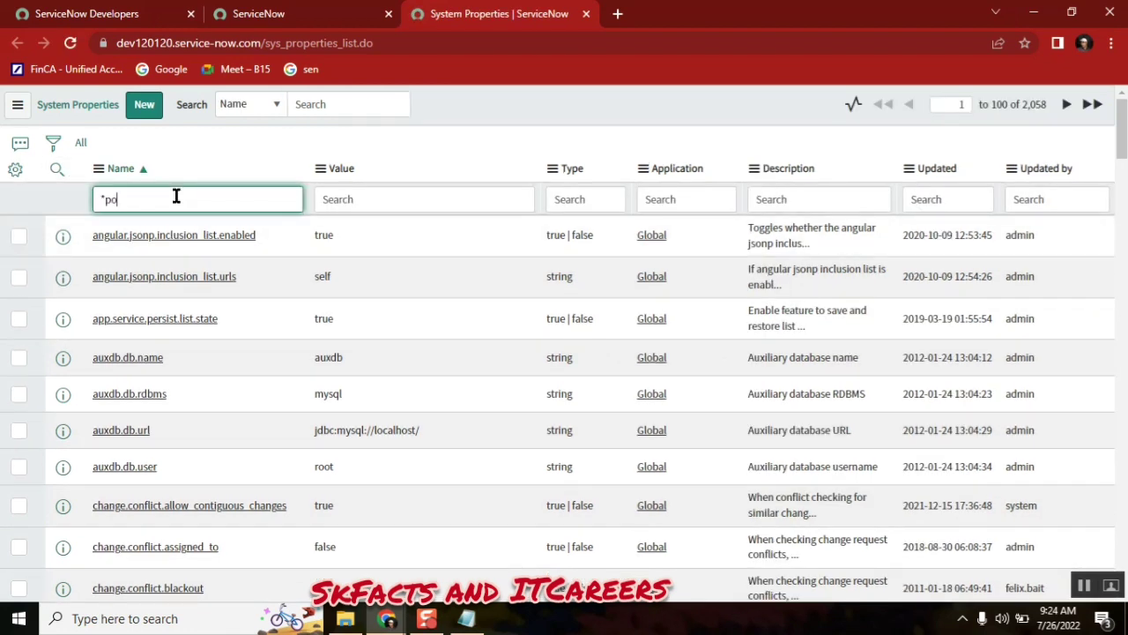
pyautogui.write('lar')
pyautogui.press('Return')
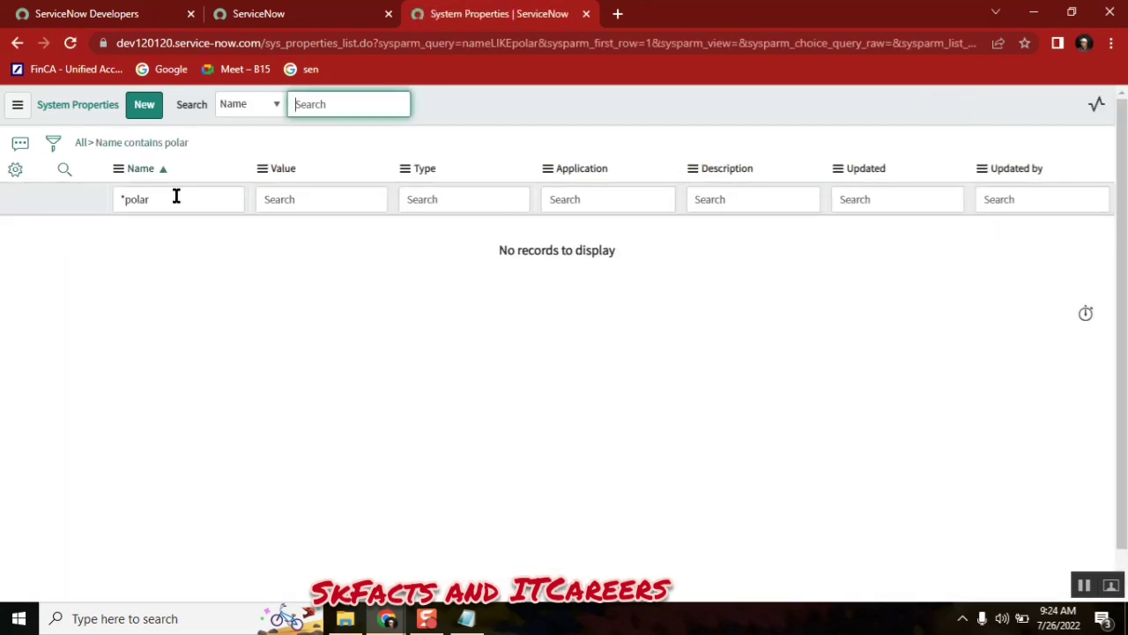
# Refine the Name filter to *polaris, which returns no records, then check the other tabs.
pyautogui.click(176, 199)
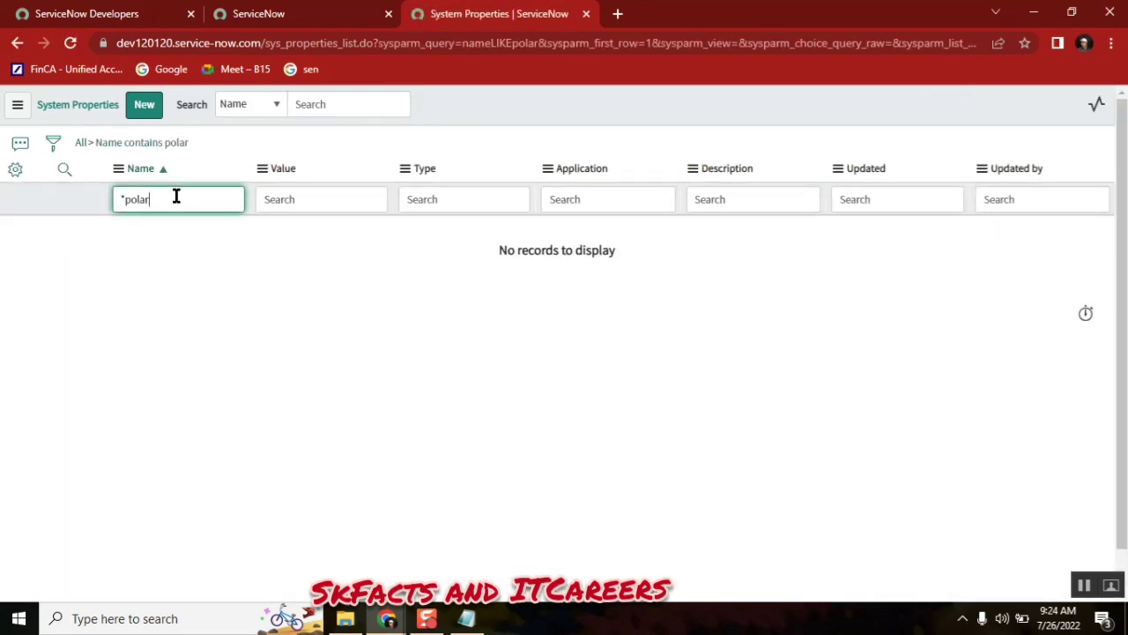
pyautogui.press('BackSpace')
pyautogui.press('BackSpace')
pyautogui.press('BackSpace')
pyautogui.press('BackSpace')
pyautogui.press('BackSpace')
pyautogui.write('ol')
pyautogui.write('aris')
pyautogui.press('Return')
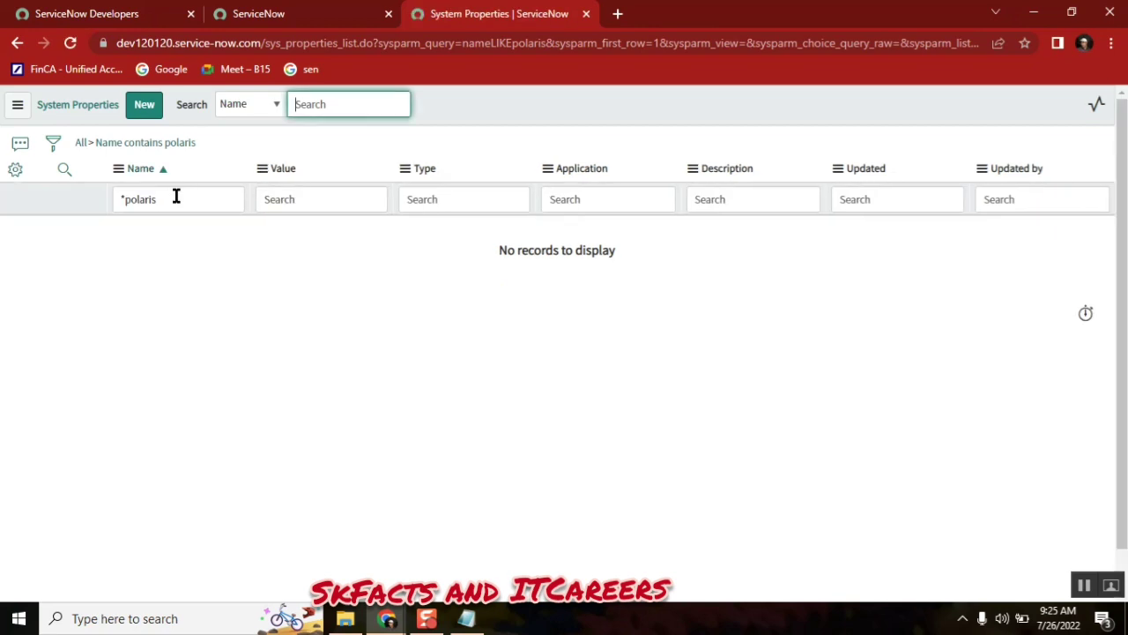
pyautogui.click(150, 198)
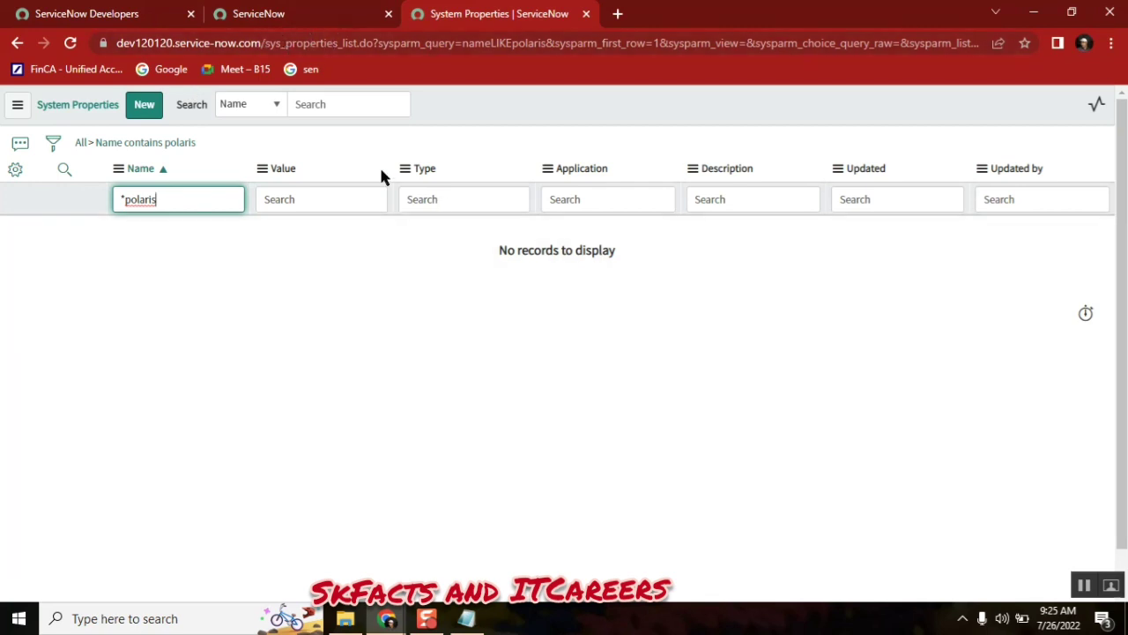
pyautogui.click(325, 20)
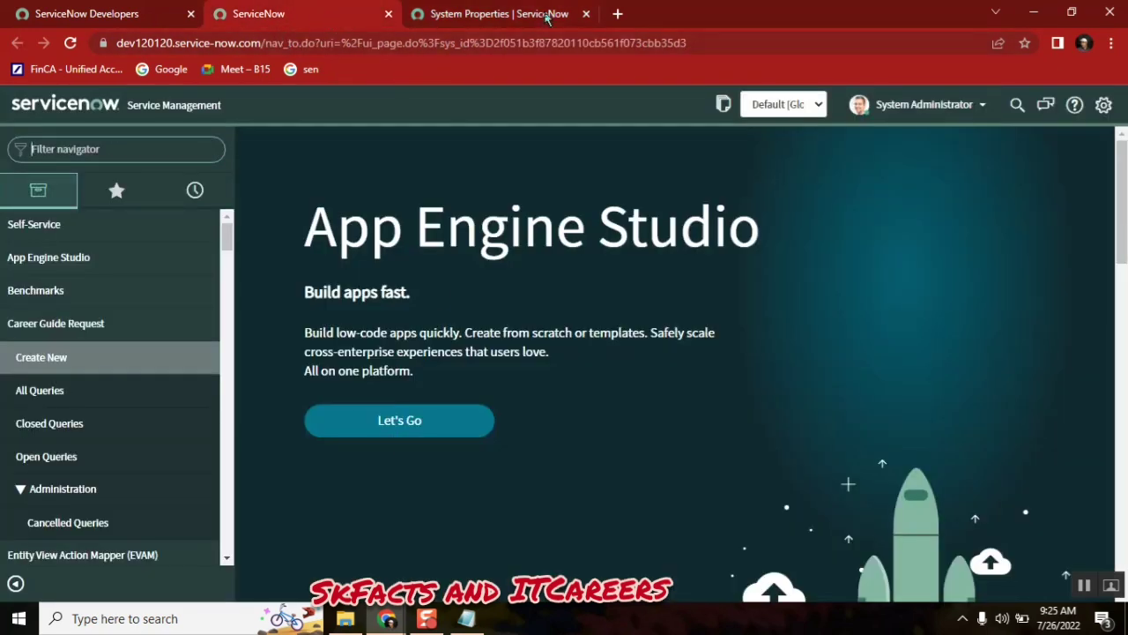
pyautogui.click(526, 20)
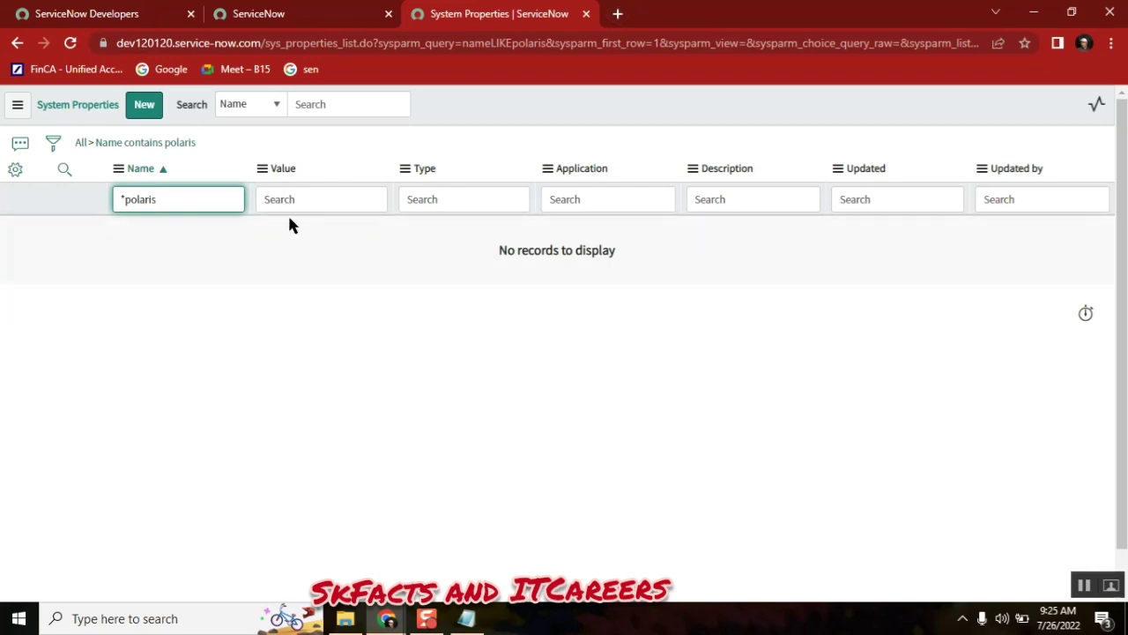
pyautogui.click(293, 18)
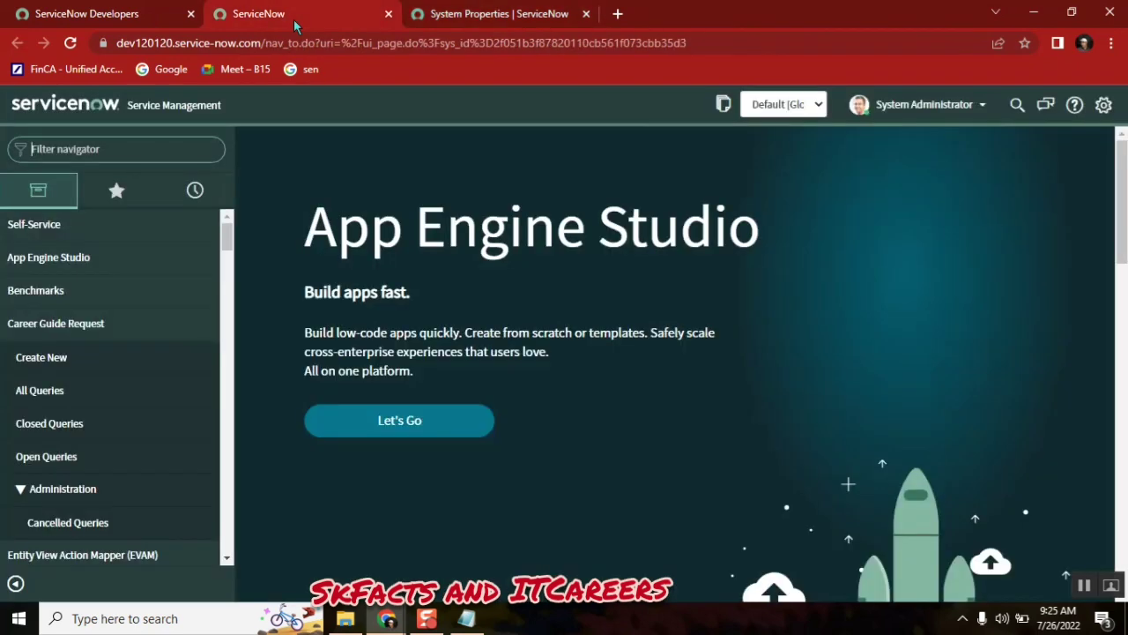
# On the portal tab, view the Release Instance options, then close them with Escape.
pyautogui.click(119, 14)
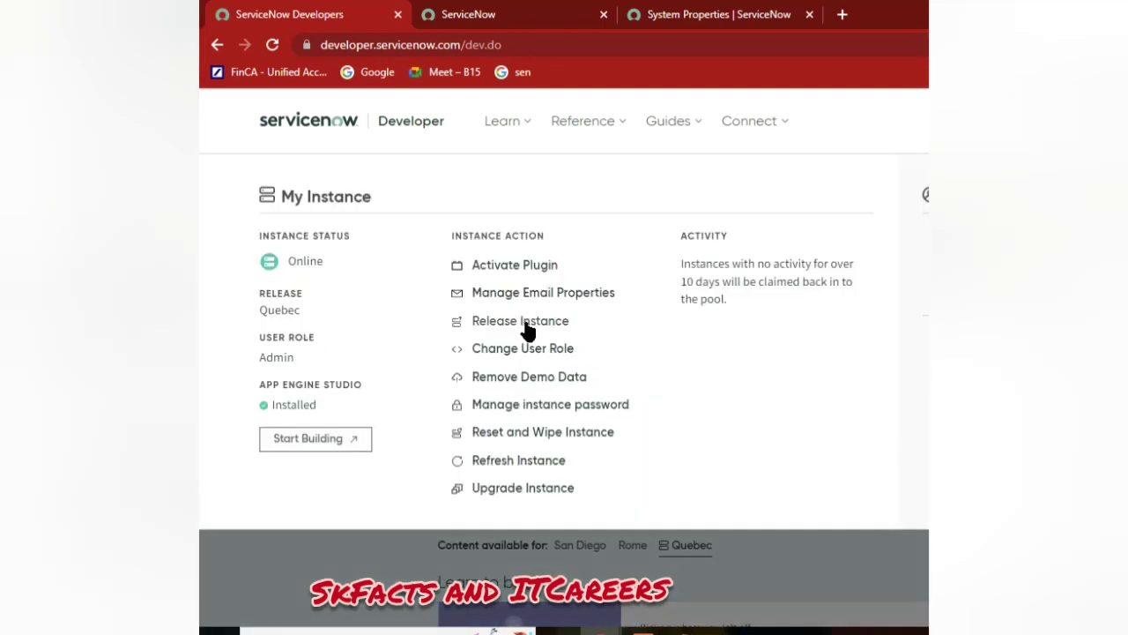
pyautogui.click(527, 332)
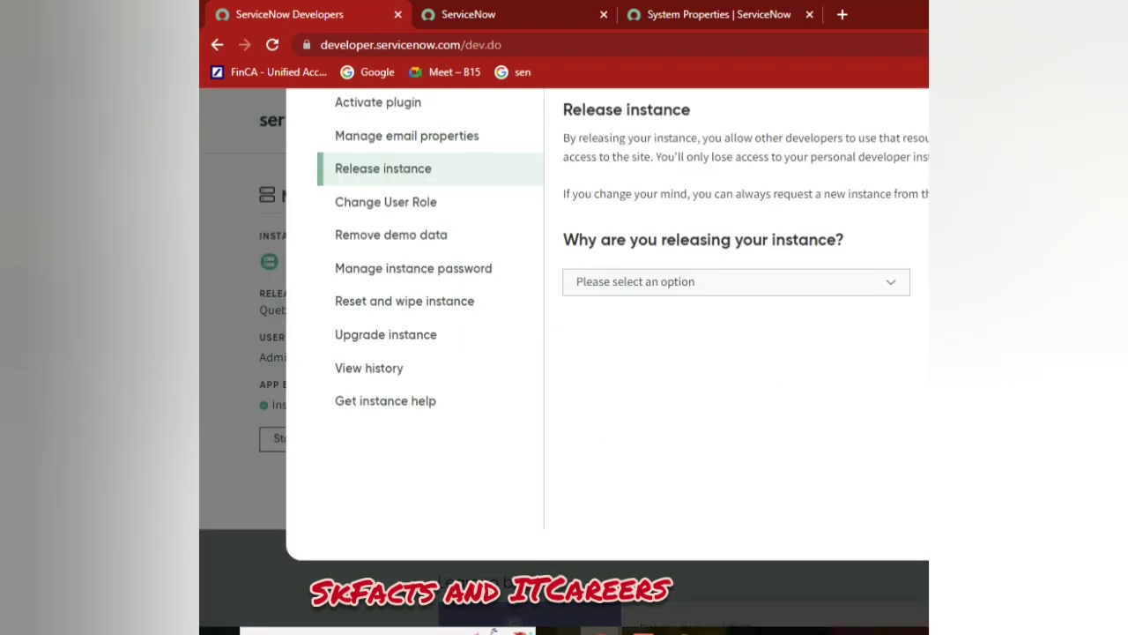
pyautogui.press('Escape')
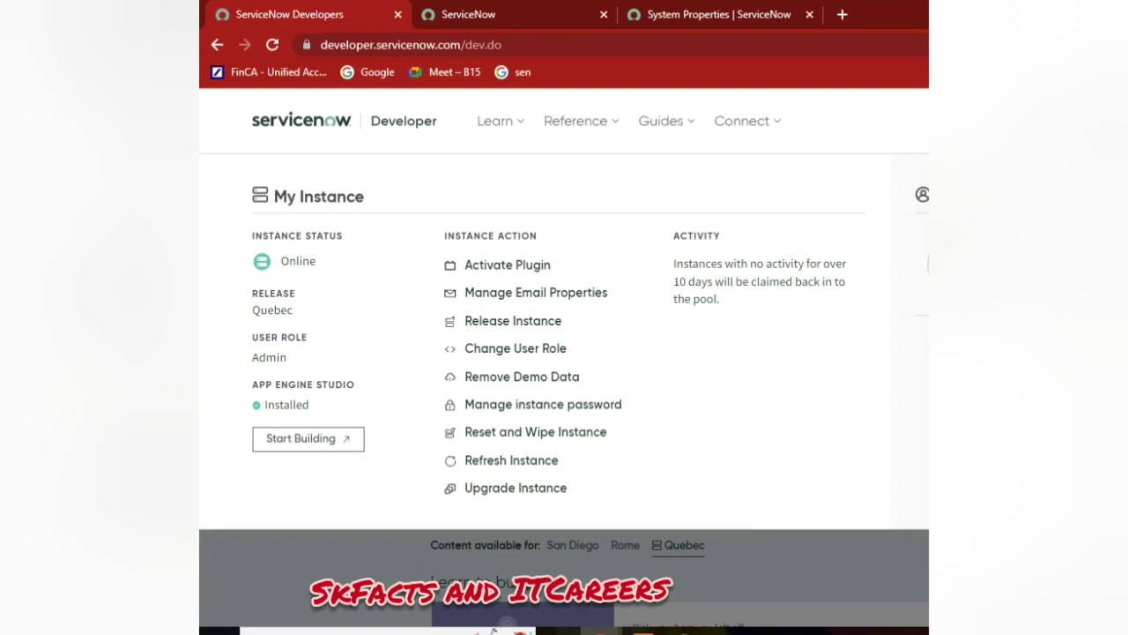
# Close the My Instance panel and the System Properties tab, then return to the portal with Ctrl+1.
pyautogui.click(893, 553)
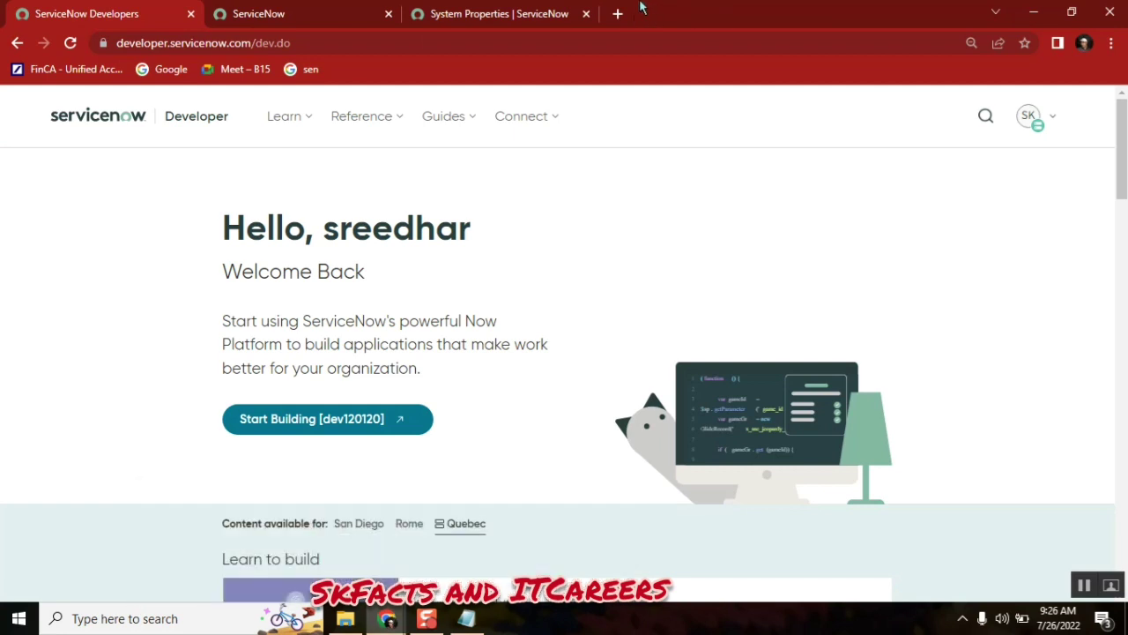
pyautogui.click(309, 13)
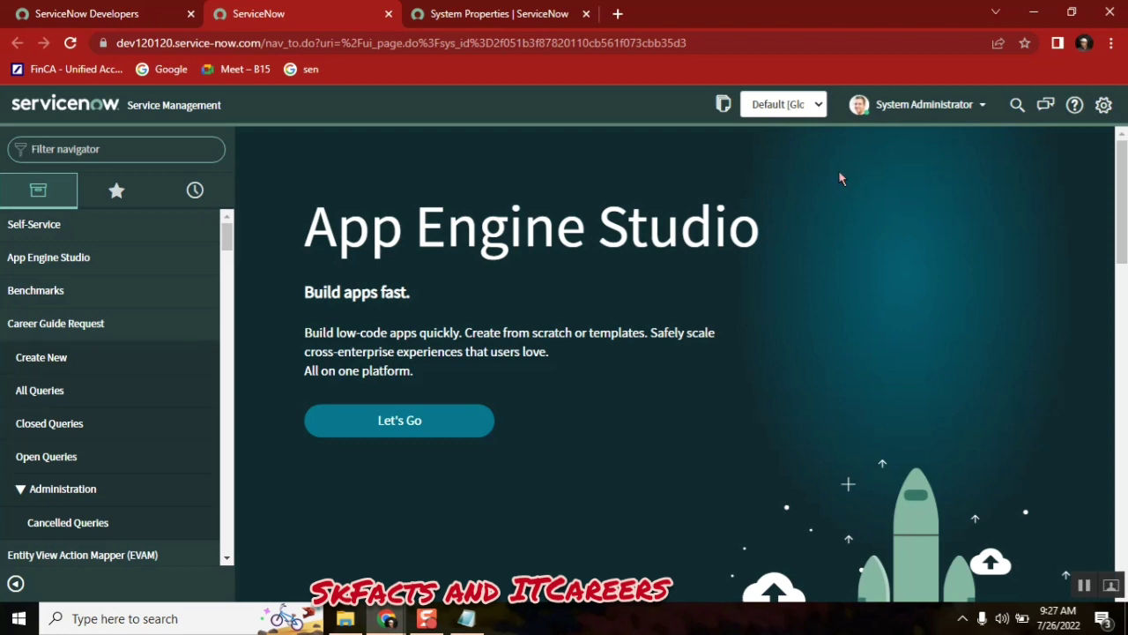
pyautogui.click(587, 14)
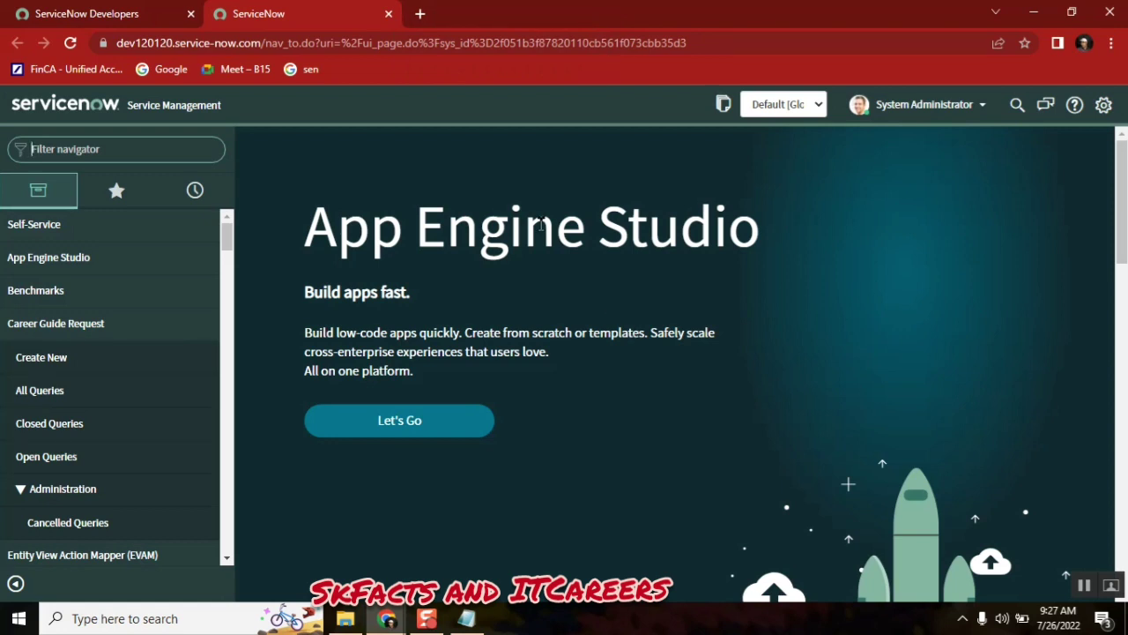
pyautogui.hotkey('ctrl', '1')
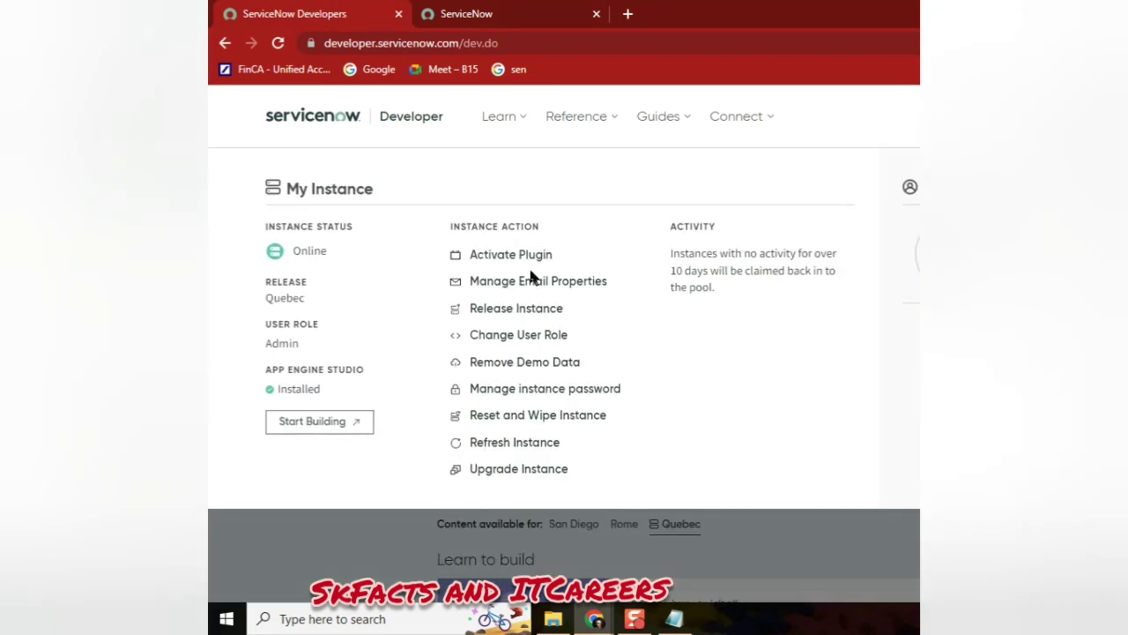
pyautogui.click(515, 471)
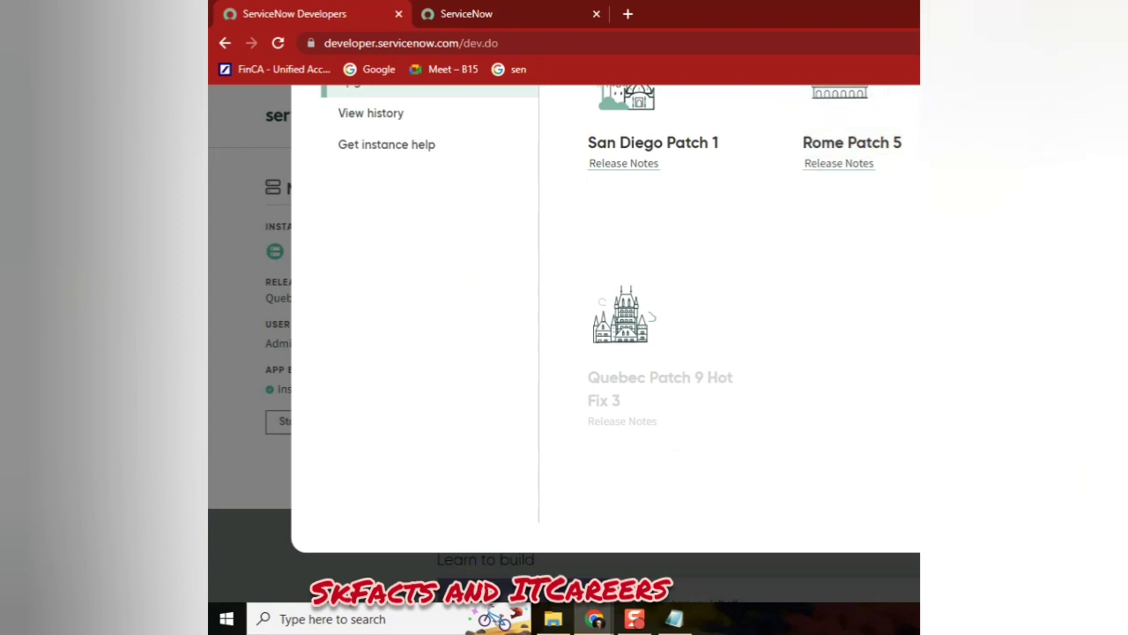